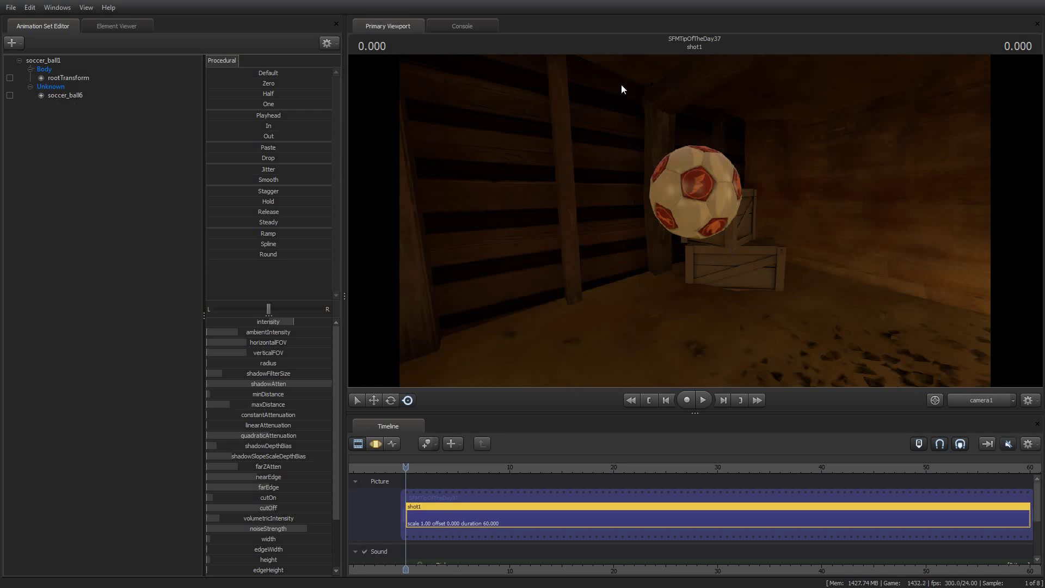
Run the create_lights Dag utility on the soccer_ball6 control to generate a light kit around the ball
left_click(30, 69)
left_click(51, 80)
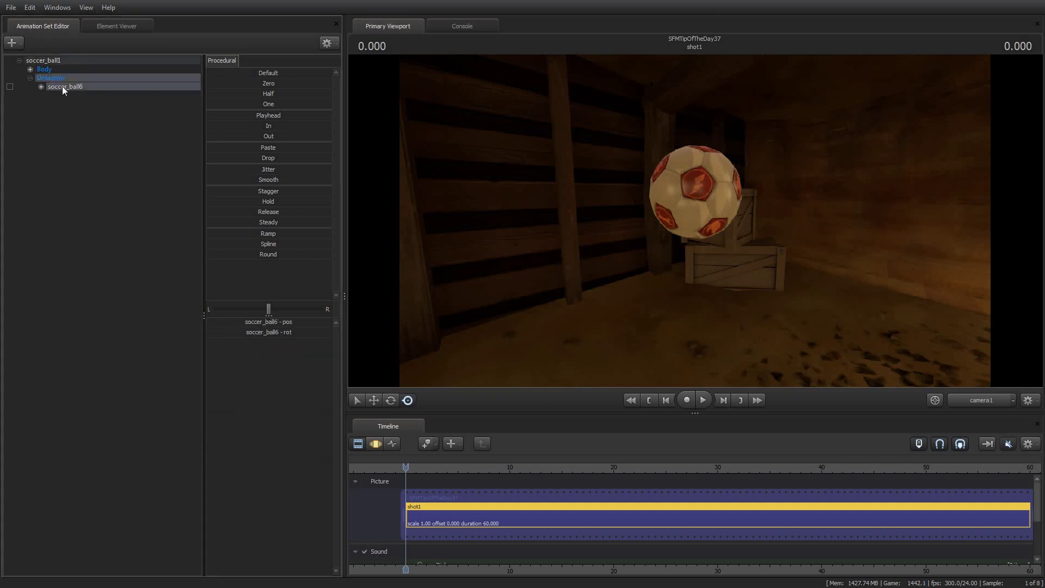
right_click(63, 86)
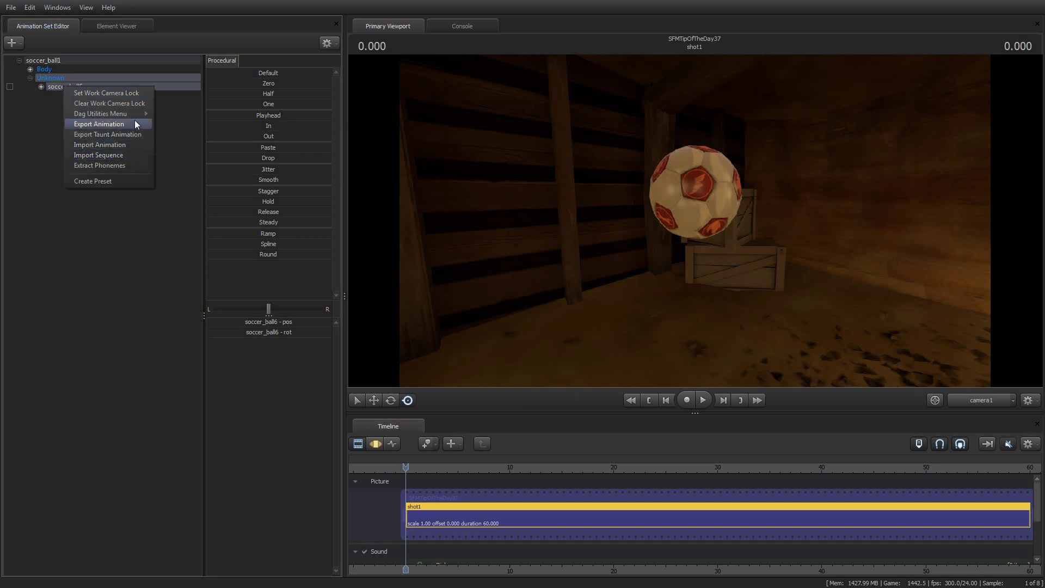
mouse_move(129, 116)
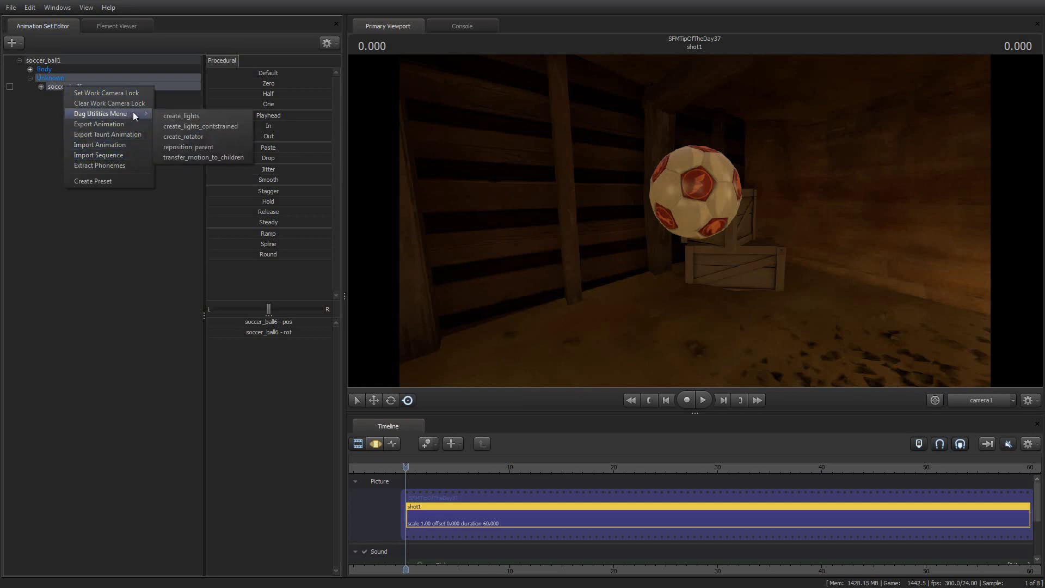
left_click(188, 116)
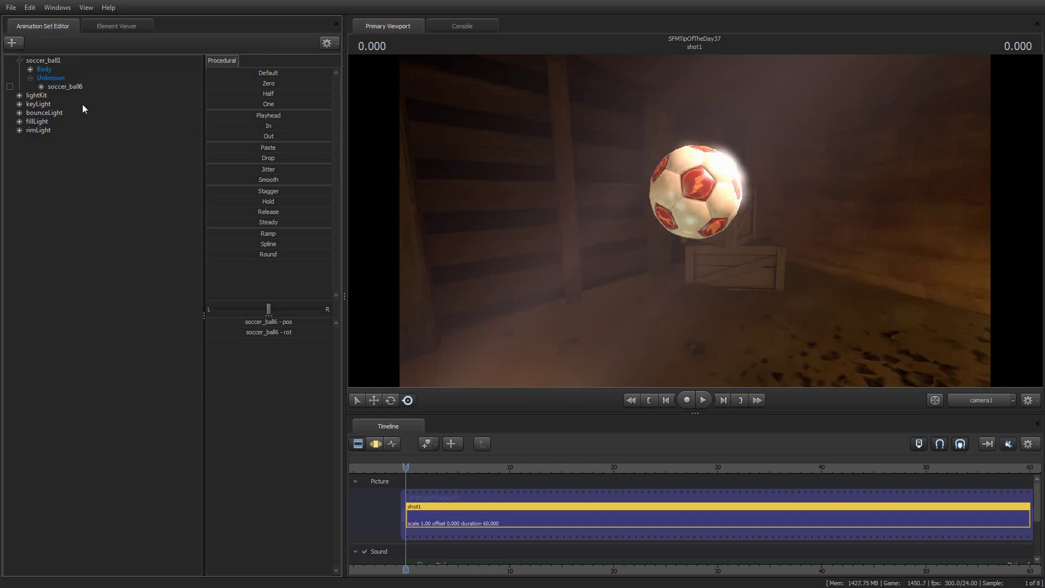
Select the lightKit, view the scene through the Work Camera, and activate the Motion Editor
left_click(37, 96)
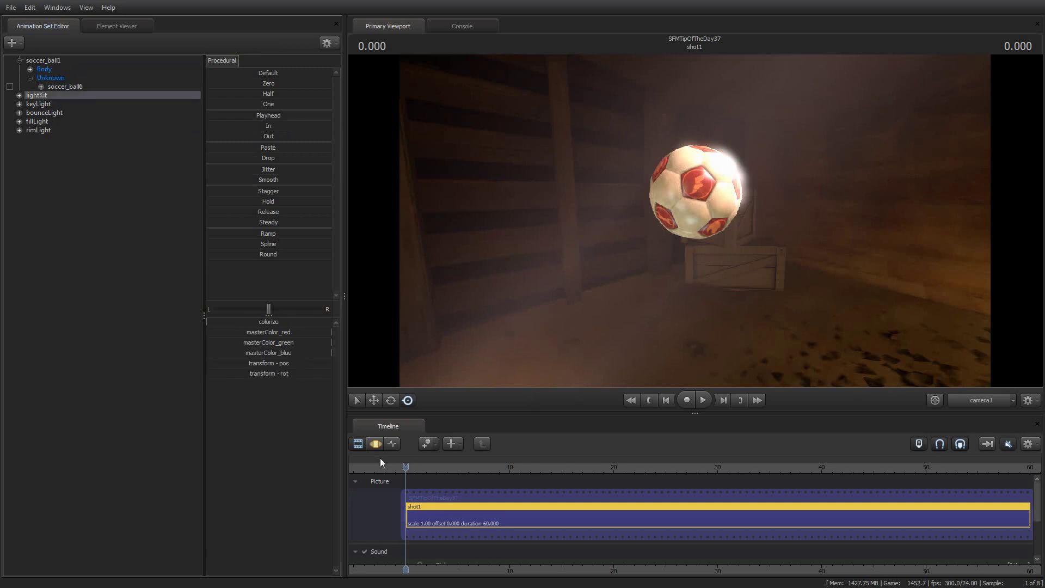
left_click(986, 399)
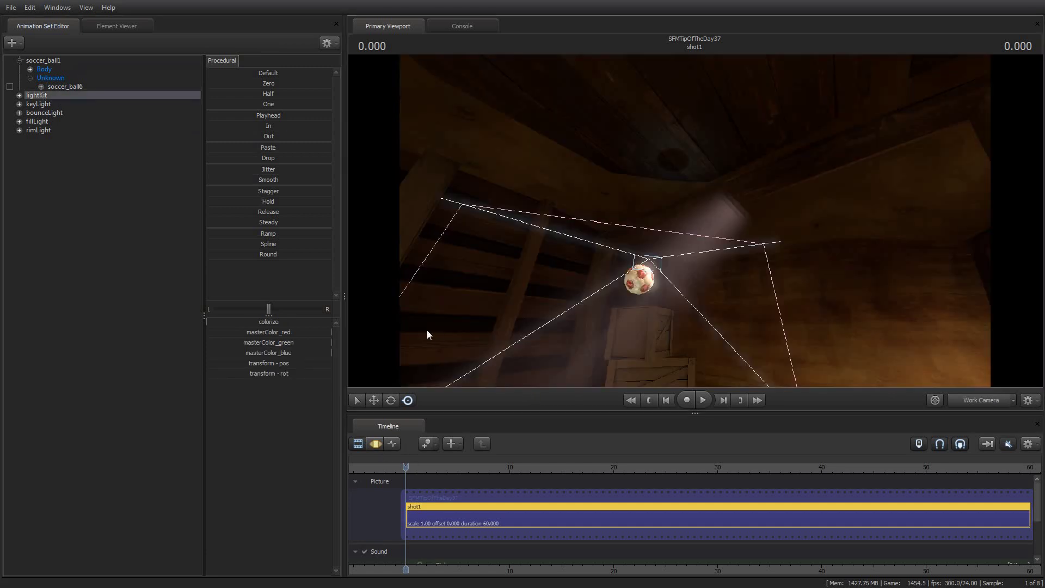
left_click(376, 444)
Try rotating the lightKit around the ball, undo the change, and return the view to camera1
left_click_drag(377, 221, 377, 221)
left_click_drag(694, 224, 695, 225)
key("ctrl+z")
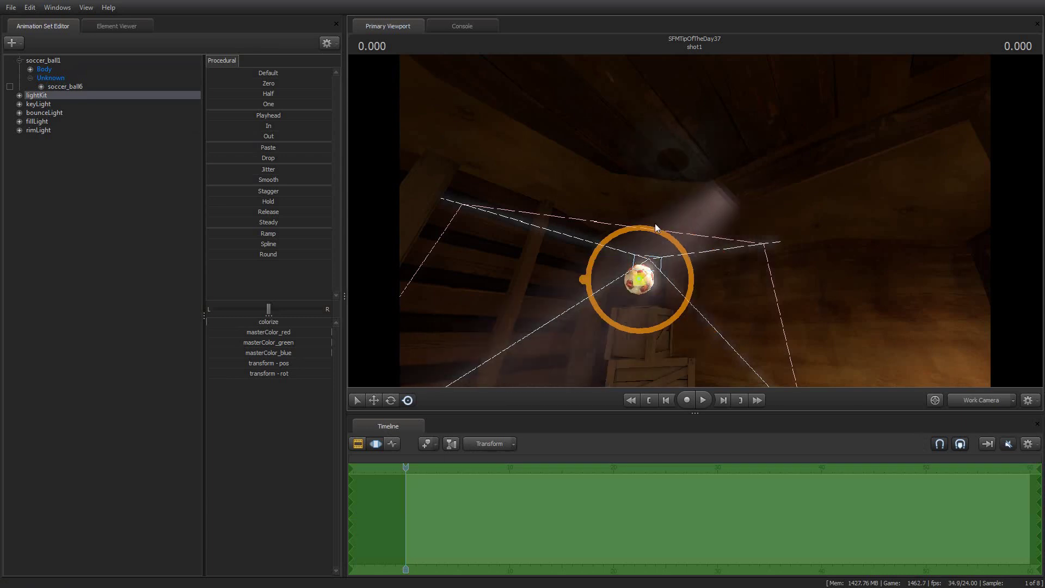
left_click(972, 400)
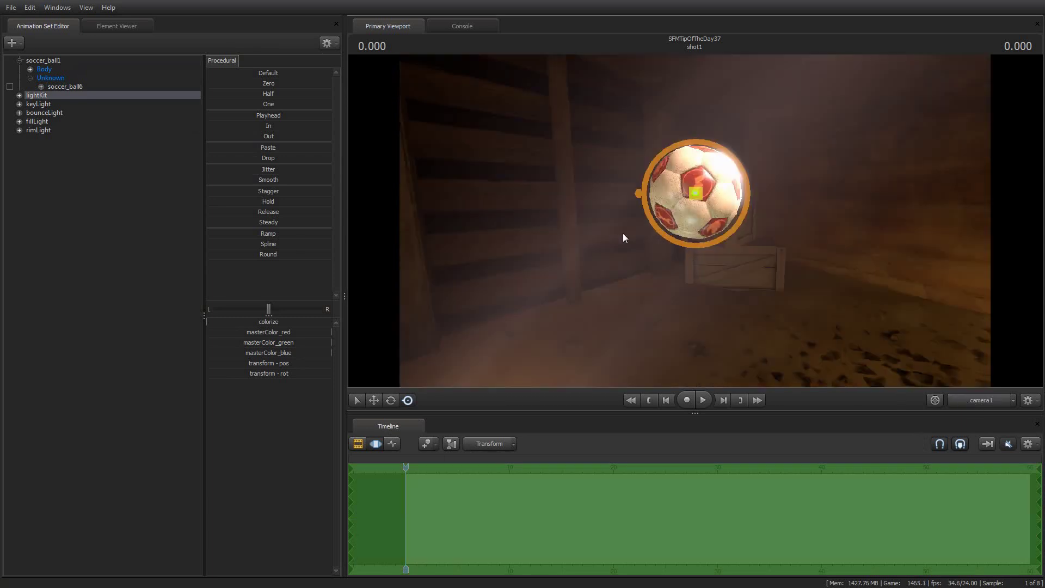
Test how varying the intensity of the keyLight and the bounceLight affects the ball's illumination
left_click(34, 105)
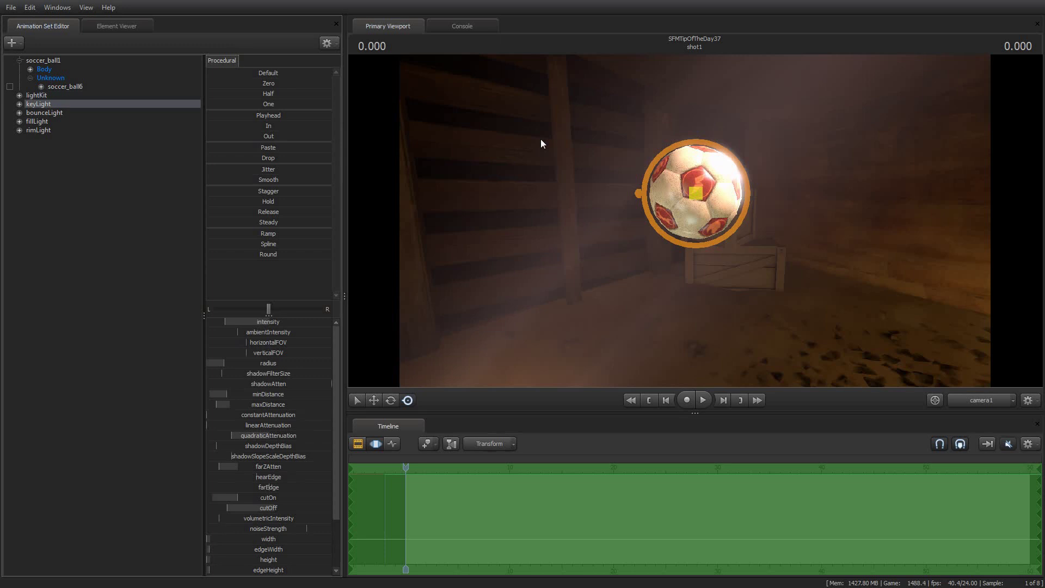
left_click(58, 113)
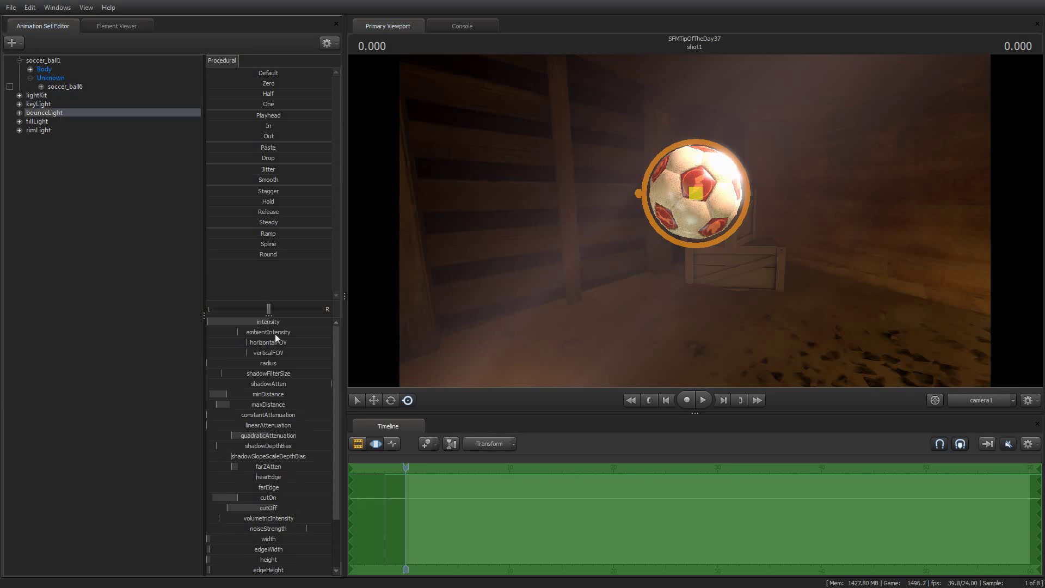
left_click(39, 104)
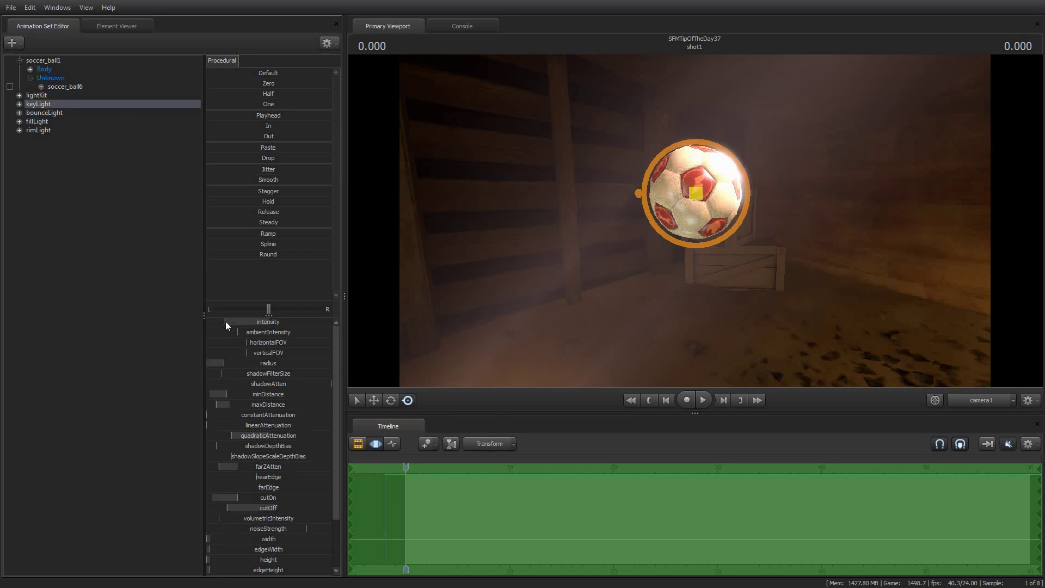
mouse_move(225, 322)
left_mouse_down()
mouse_move(253, 321)
mouse_move(204, 321)
mouse_move(246, 321)
mouse_move(225, 321)
left_mouse_up()
left_click(54, 112)
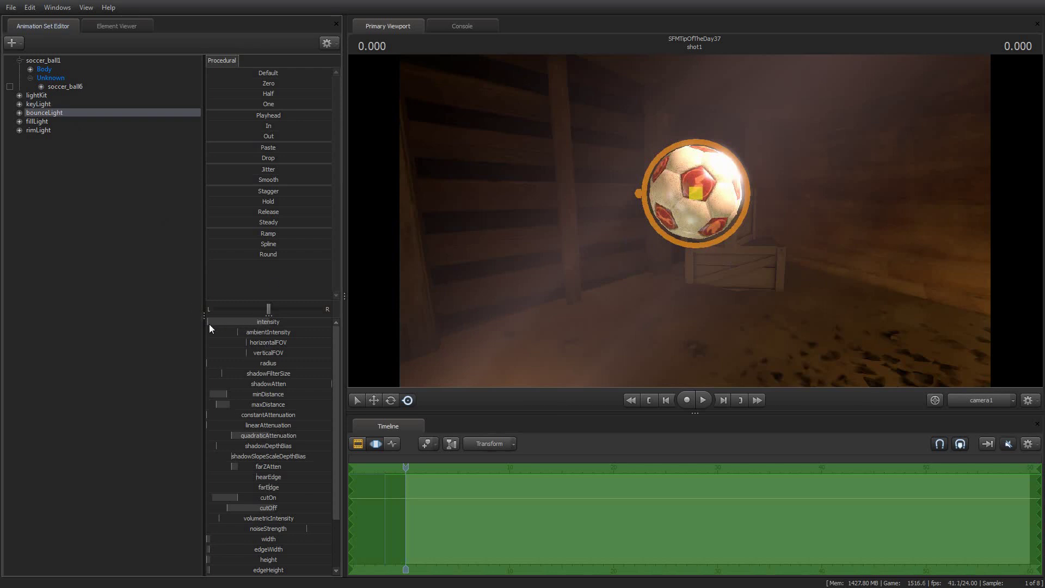
left_click_drag(210, 326, 197, 322)
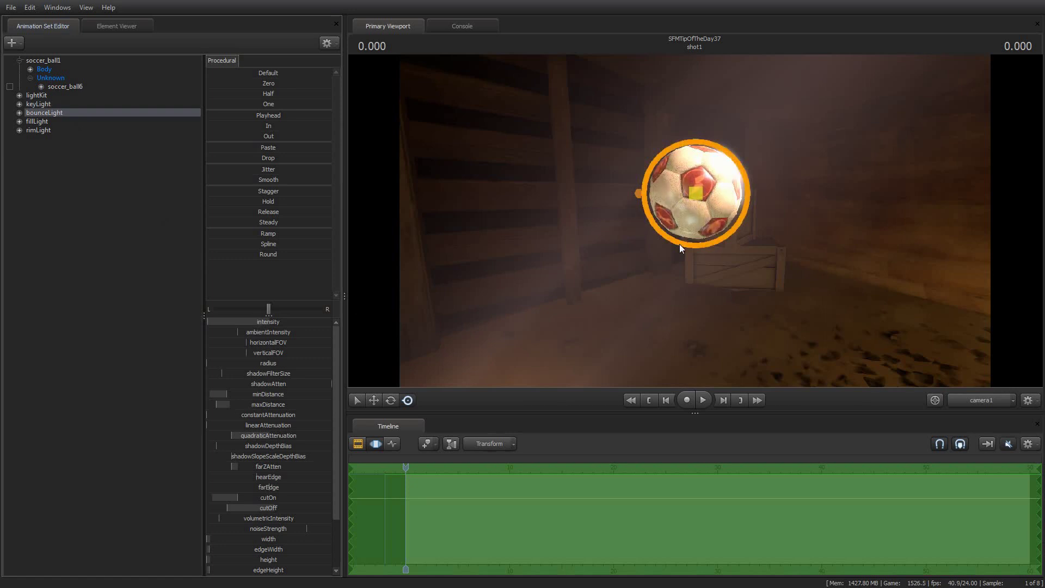
Test how varying the intensity of the fillLight and the rimLight affects the ball's shading and edge highlight
left_click(37, 121)
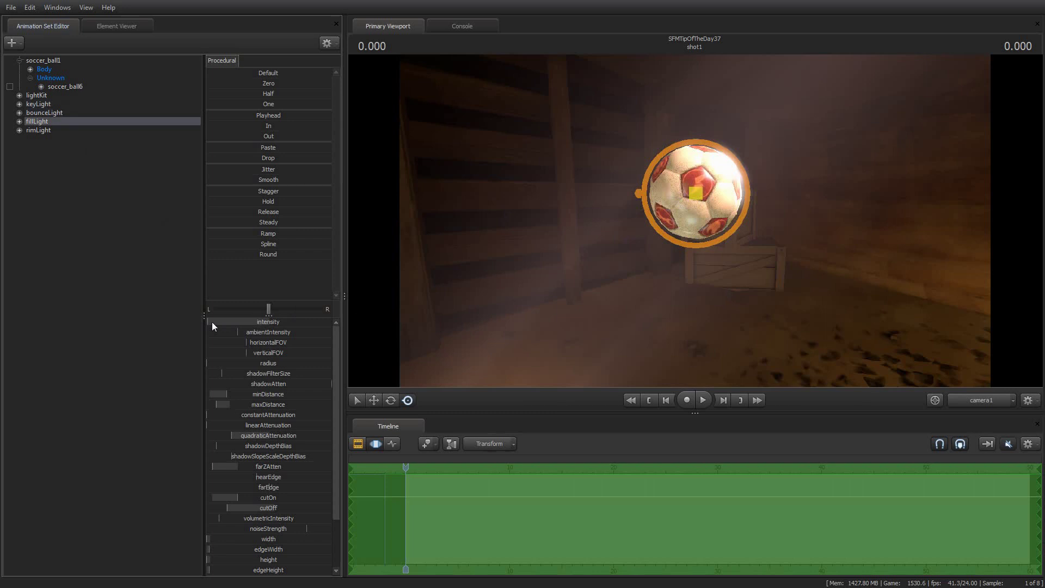
mouse_move(210, 321)
left_mouse_down()
mouse_move(239, 322)
mouse_move(213, 322)
left_mouse_up()
left_click(42, 129)
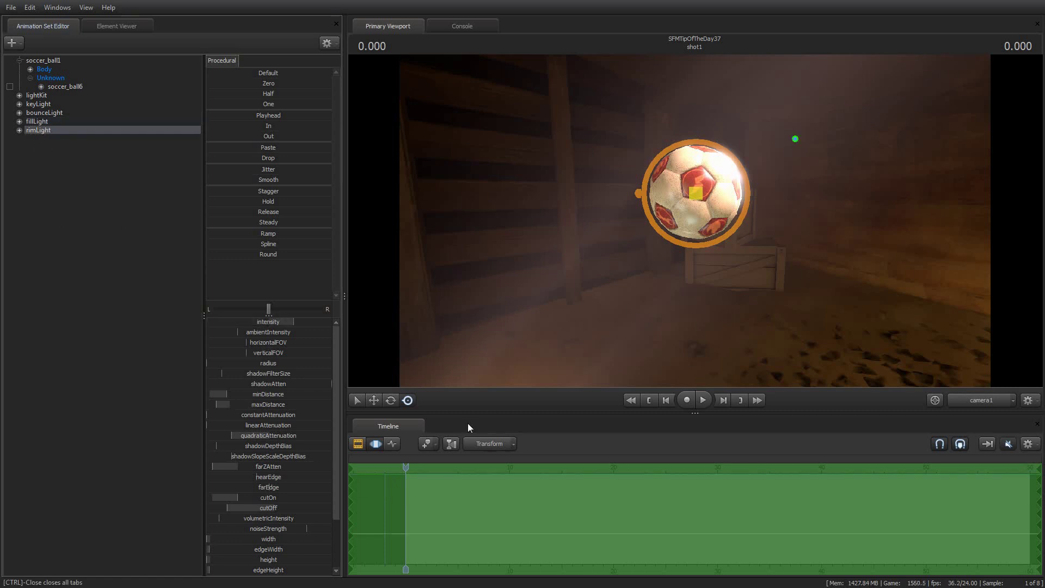
mouse_move(292, 323)
left_mouse_down()
mouse_move(248, 323)
mouse_move(294, 322)
left_mouse_up()
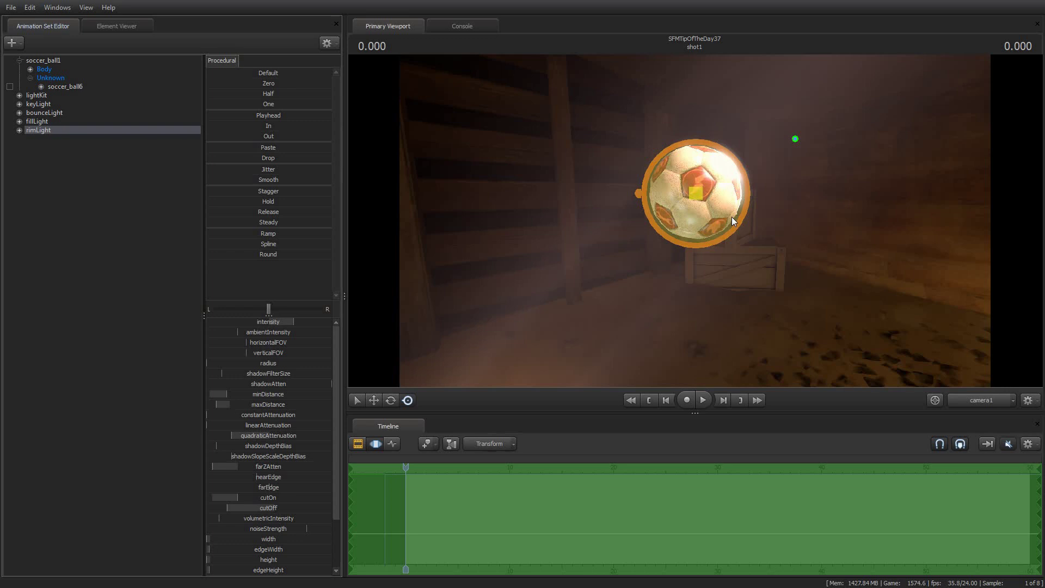
Disable volumetrics on the keyLight and refresh the shot by moving the playhead slightly to about 0.166 seconds
left_click(41, 105)
right_click(42, 103)
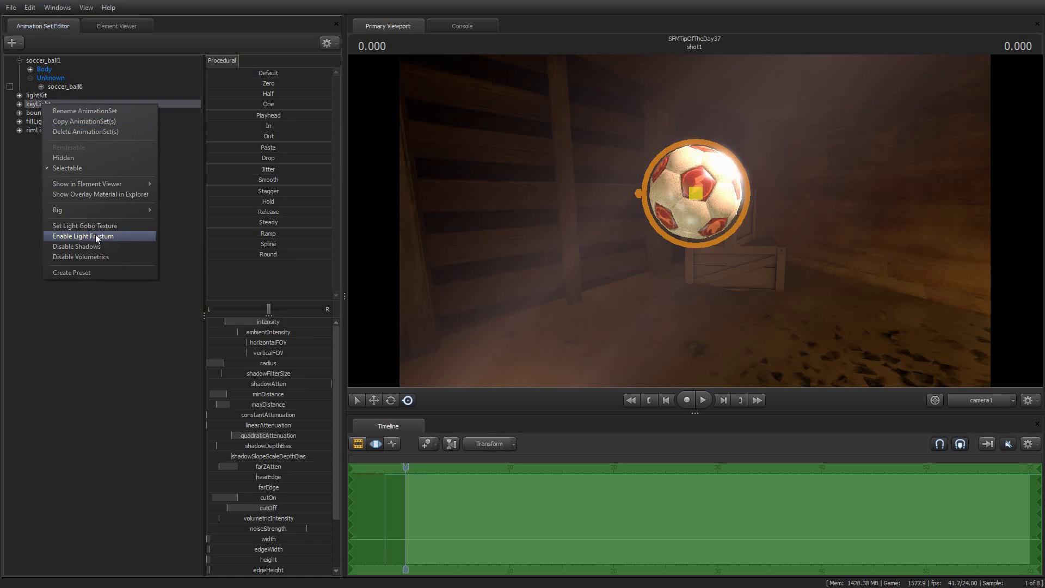
left_click(100, 257)
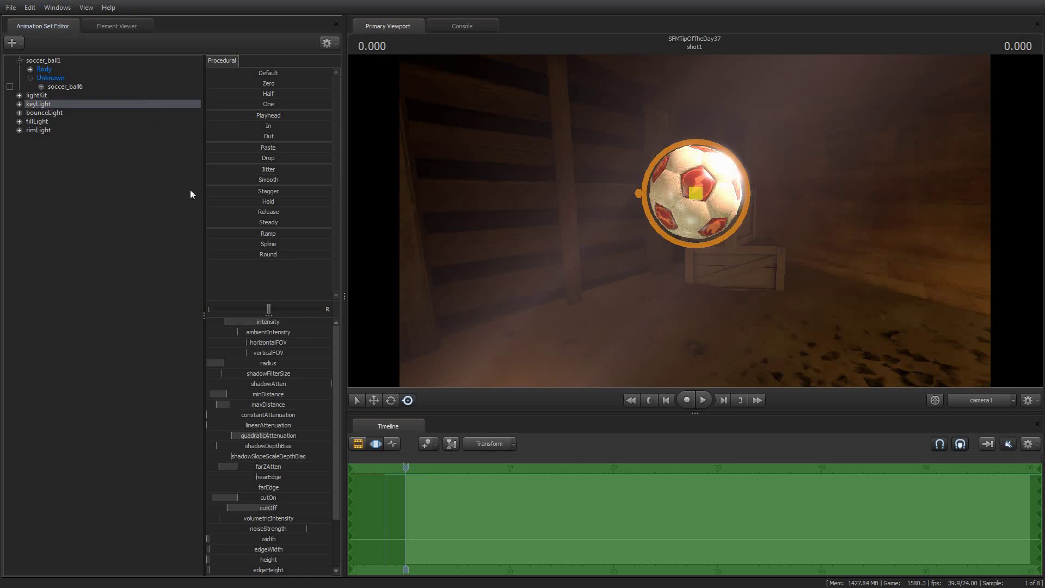
mouse_move(406, 466)
left_mouse_down()
mouse_move(419, 466)
mouse_move(407, 466)
left_mouse_up()
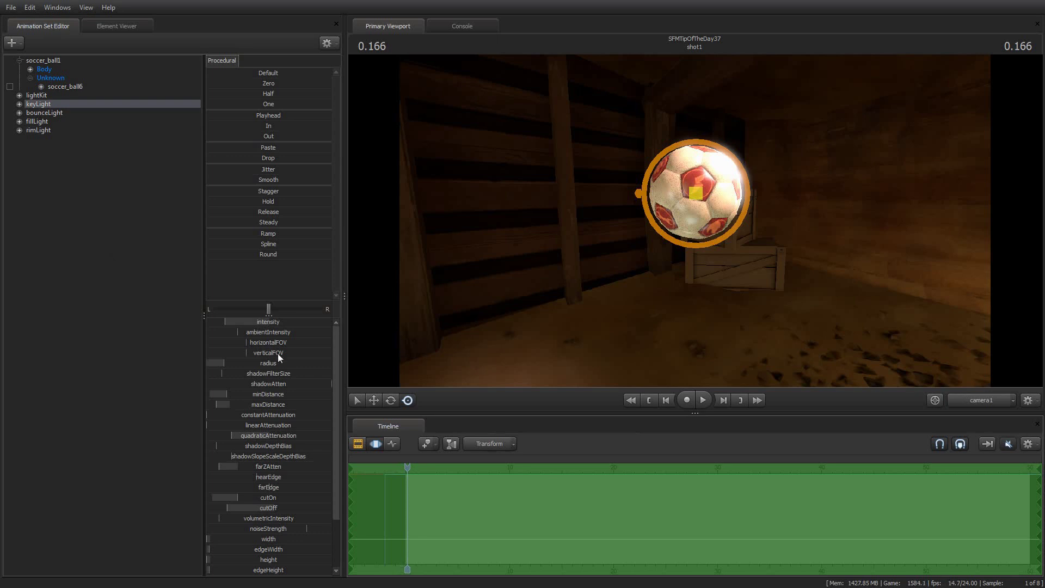
Reduce the intensity of the keyLight and the rimLight to soften the lighting on the ball
left_click_drag(226, 322, 159, 242)
left_click(38, 130)
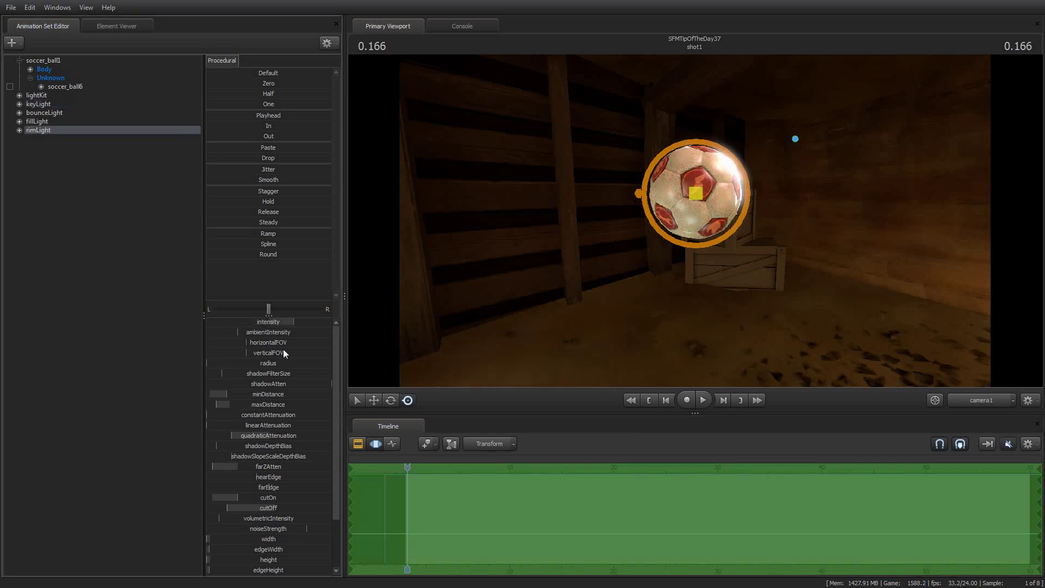
left_click_drag(295, 322, 229, 322)
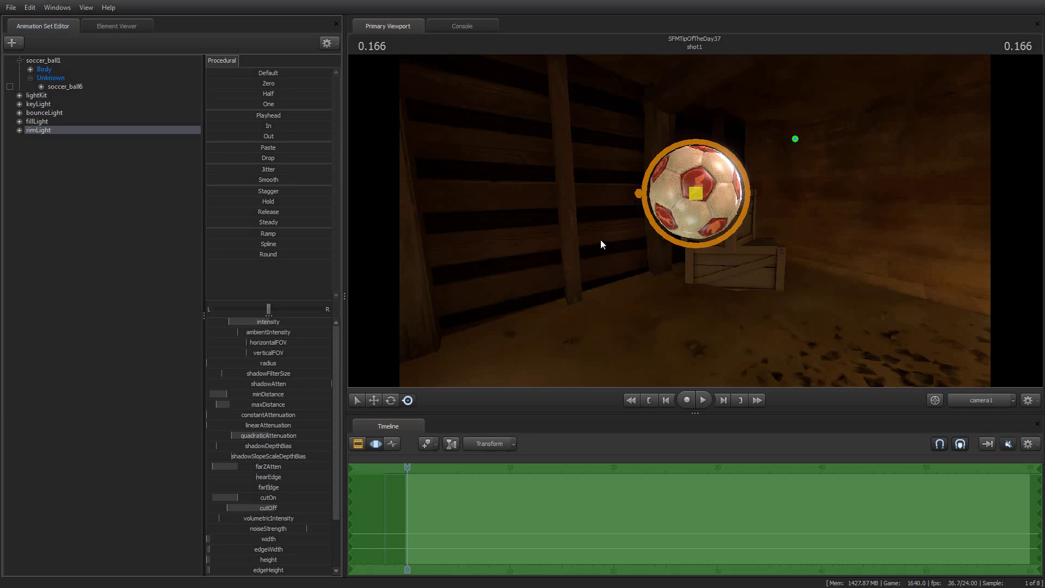
Examine the Dag utility scripts available for soccer_ball6, including the constrained light creation option
right_click(43, 61)
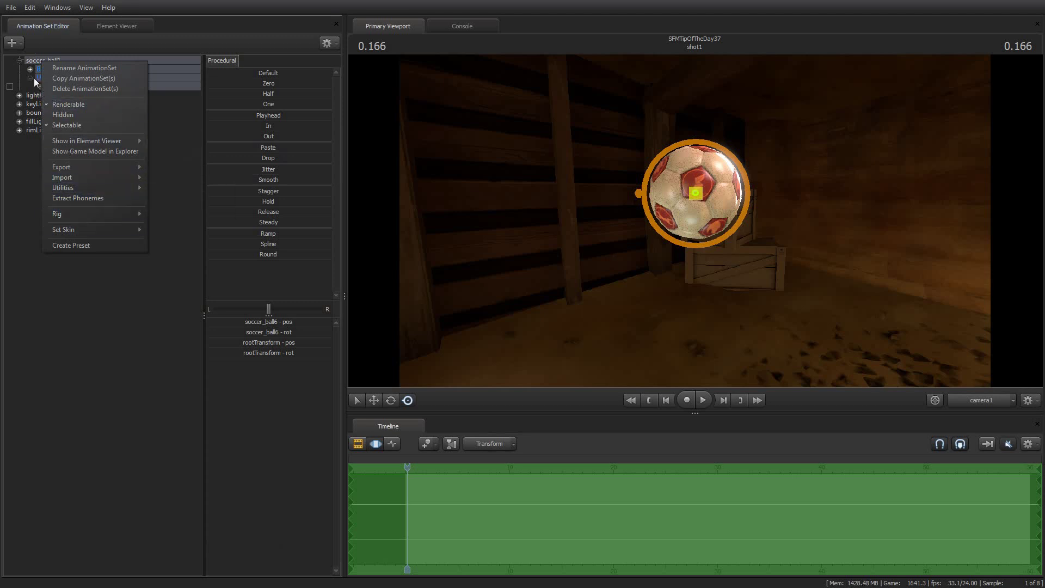
left_click(57, 84)
right_click(63, 88)
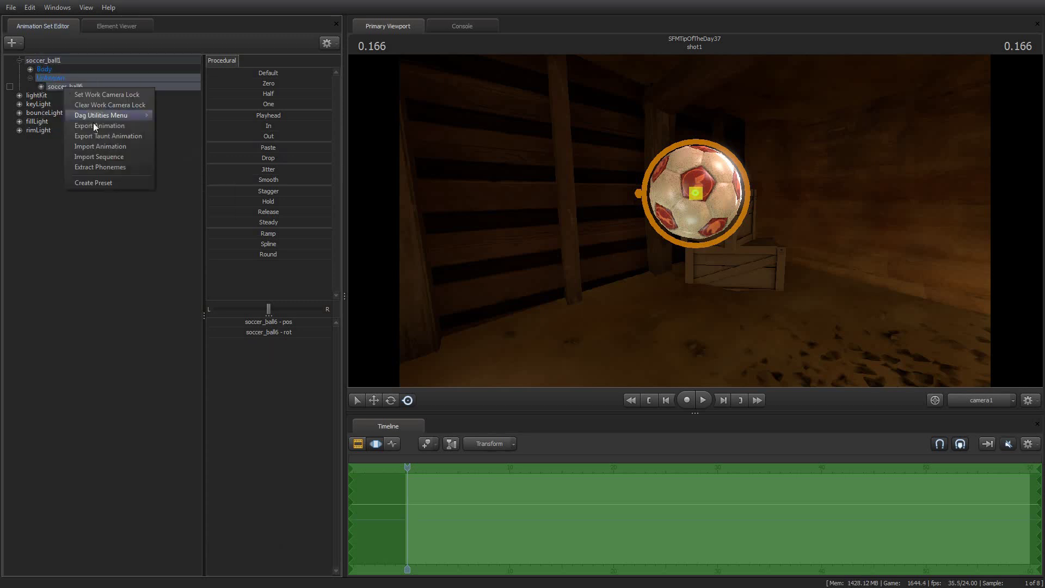
mouse_move(111, 115)
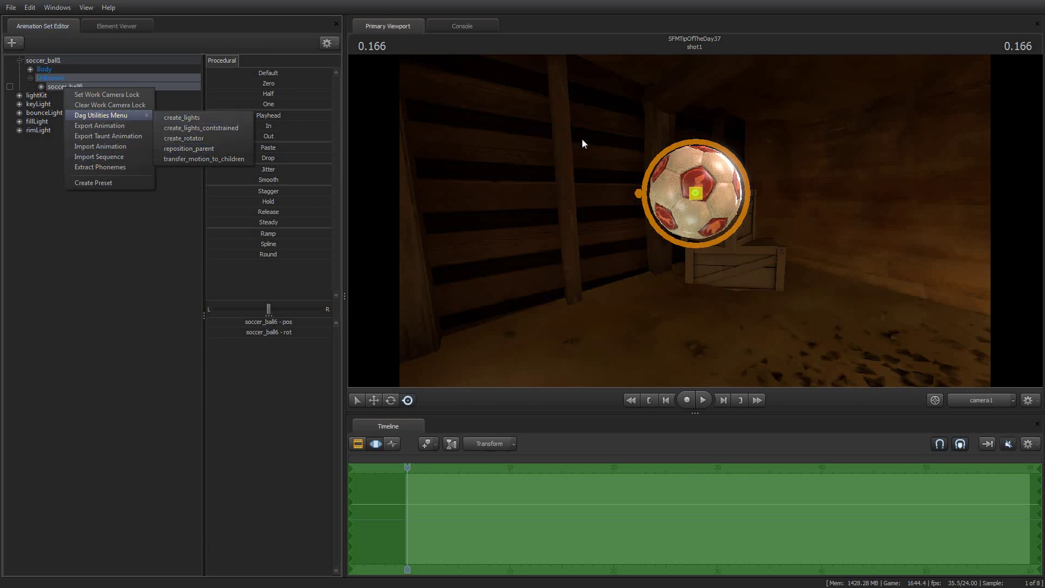
left_click(518, 179)
left_click_drag(517, 179, 759, 218)
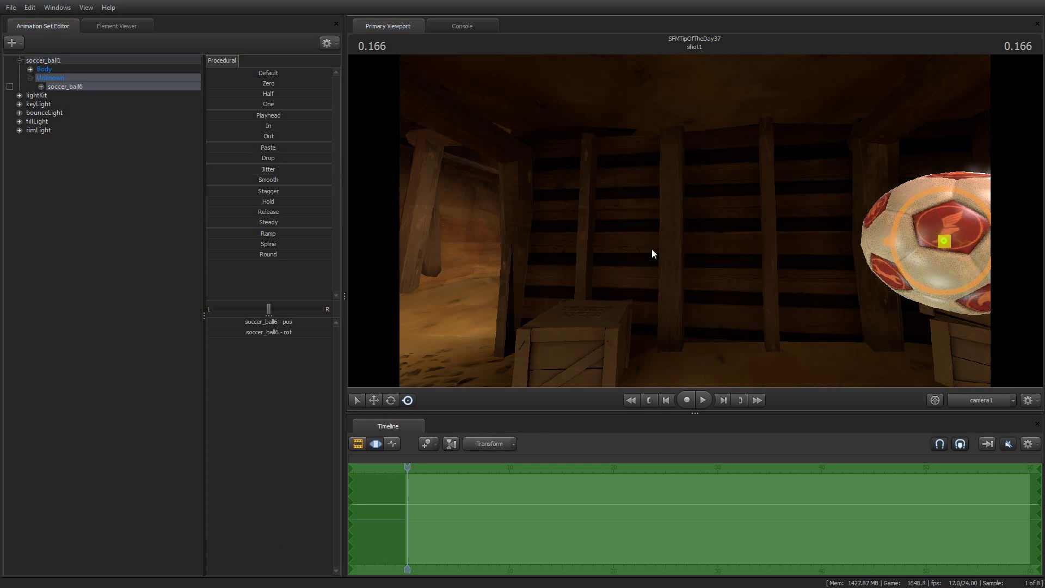
key("f")
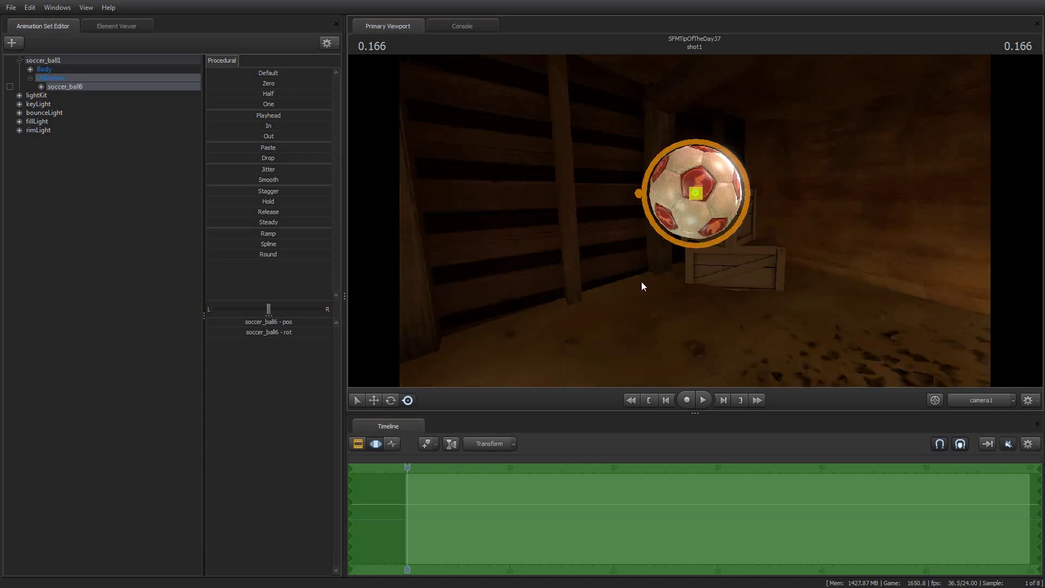